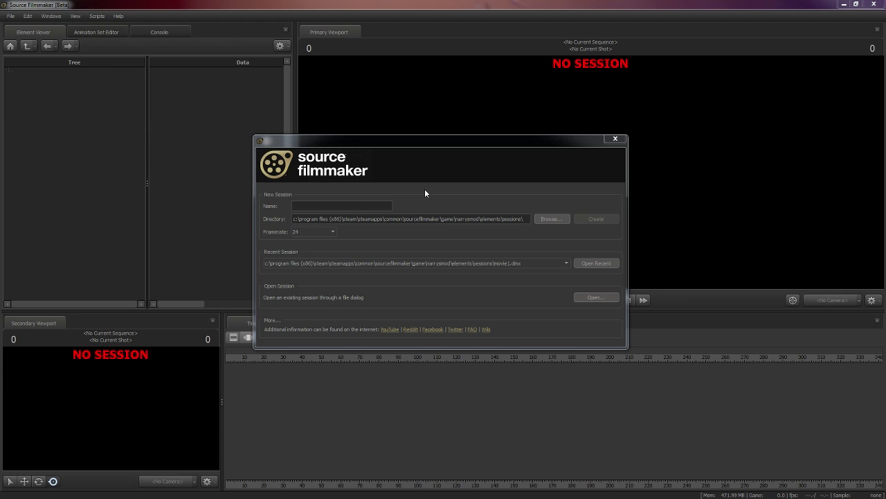
# - Create a new session named sfm_automatic in the default sessions directory at 24 fps
pyautogui.click(341, 206)
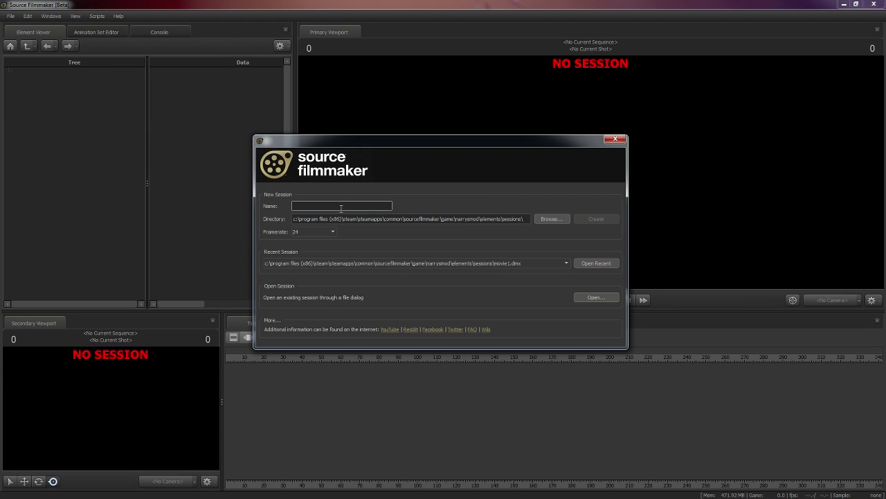
pyautogui.write('sfm_')
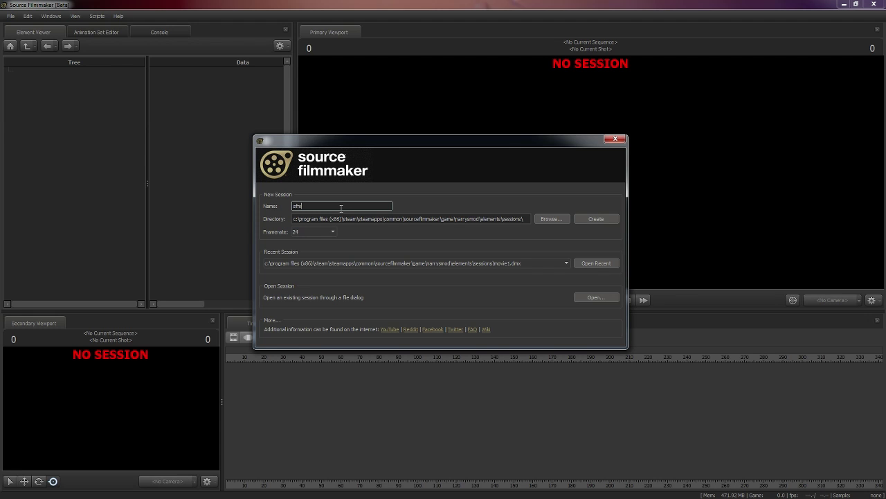
pyautogui.write('automatic')
pyautogui.click(610, 220)
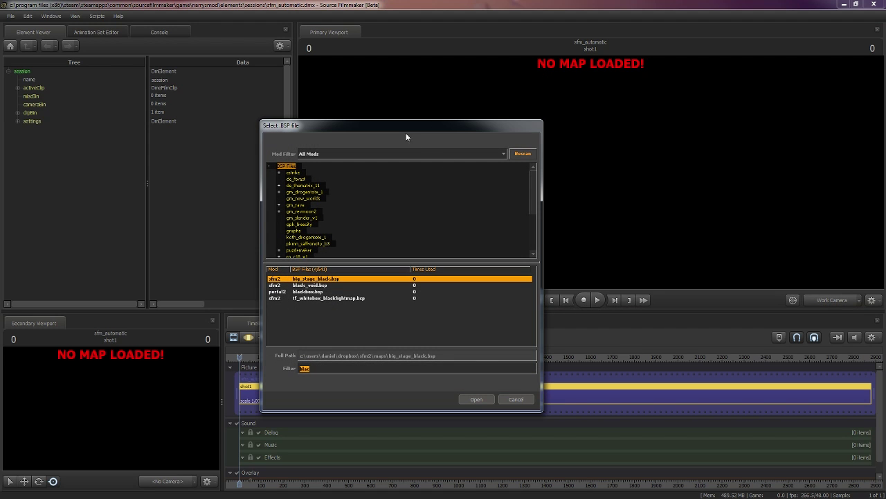
# - Load the map black_void.bsp from the sfm2 mod into the session
pyautogui.moveTo(406, 125); pyautogui.dragTo(405, 98)
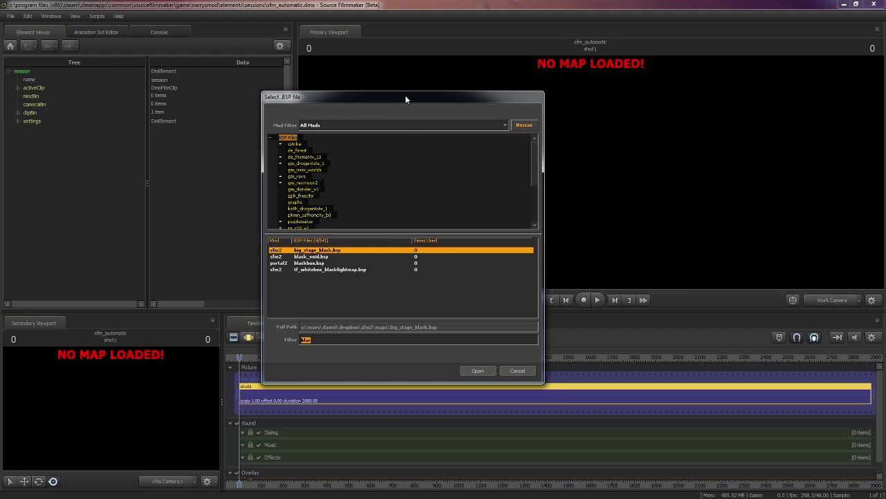
pyautogui.click(341, 255)
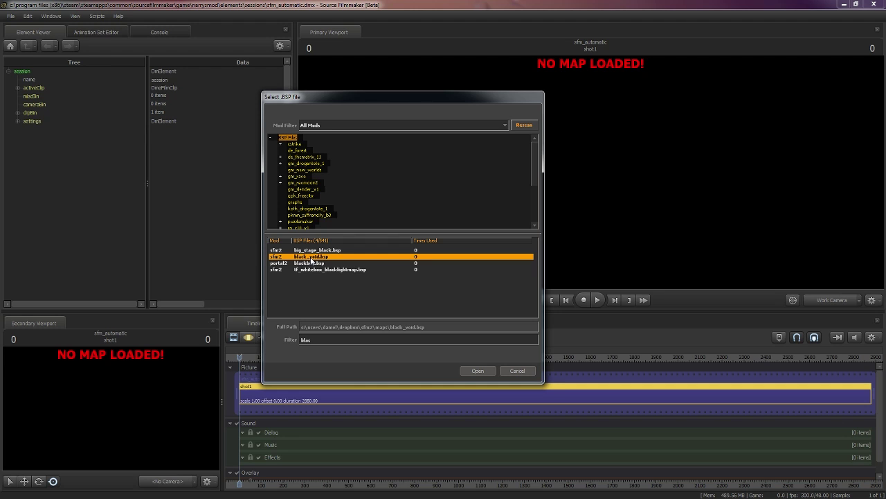
pyautogui.doubleClick(312, 257)
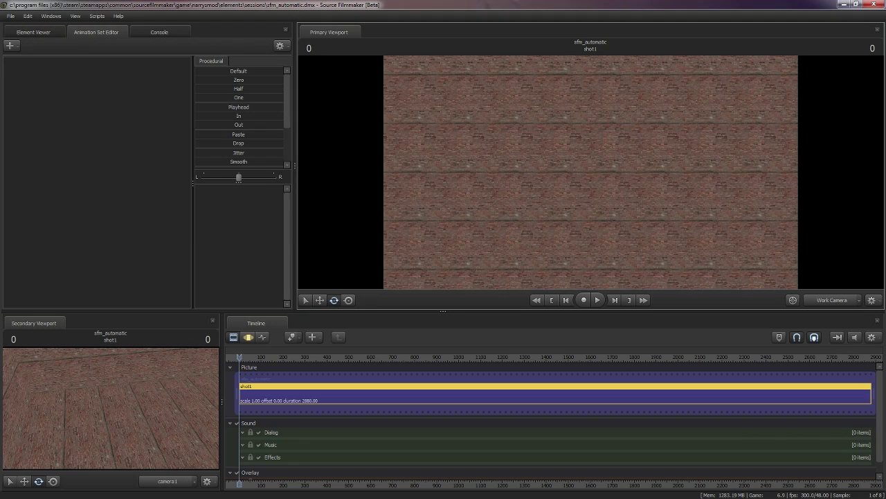
# - Look around the loaded map and its scene camera with the work camera
pyautogui.press('s')
pyautogui.moveTo(590, 172); pyautogui.dragTo(478, 135)
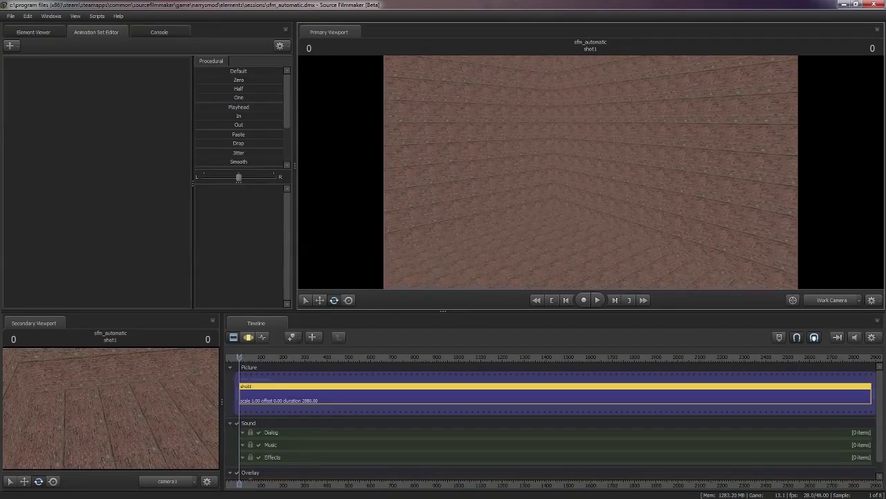
pyautogui.press('s')
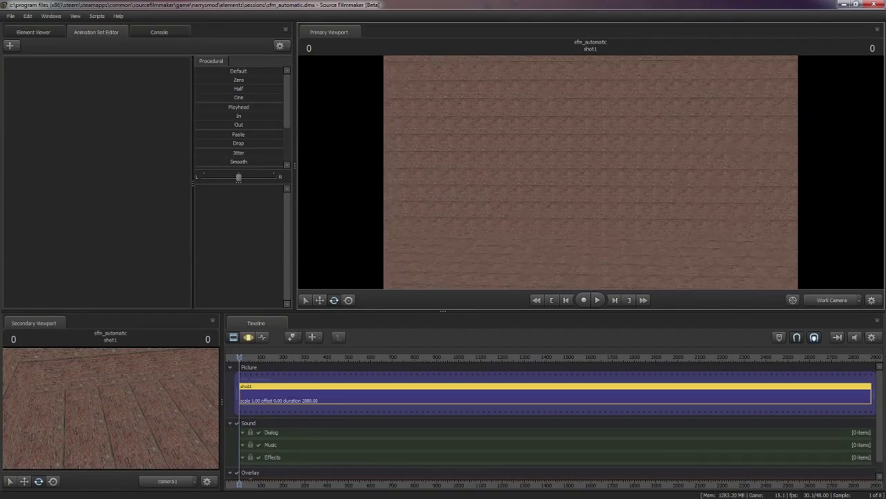
pyautogui.moveTo(591, 172); pyautogui.dragTo(487, 172)
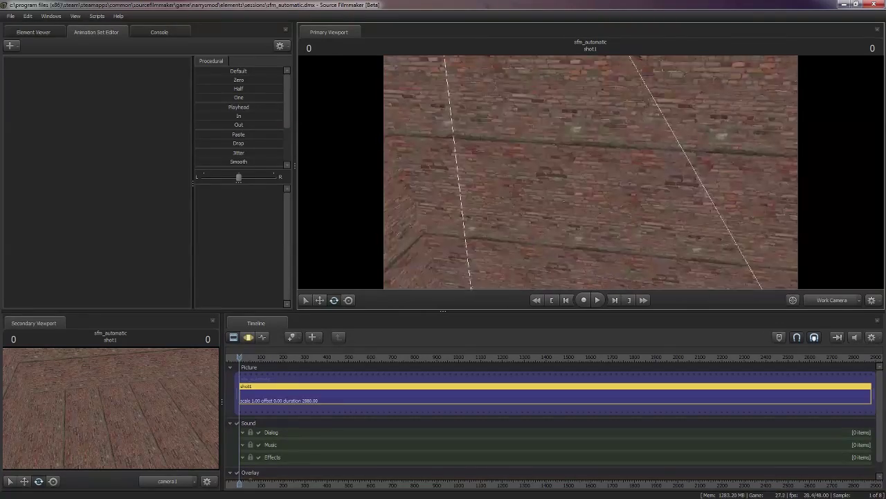
pyautogui.moveTo(590, 171); pyautogui.dragTo(692, 149)
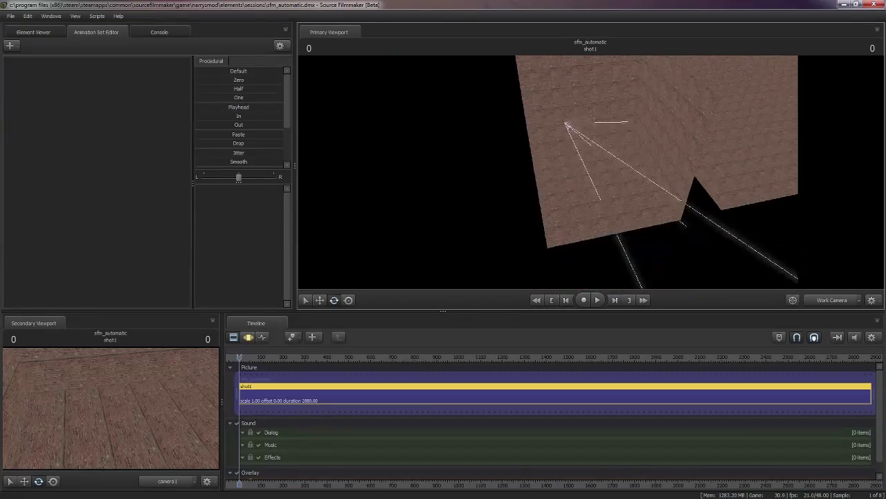
pyautogui.moveTo(591, 171); pyautogui.dragTo(547, 198)
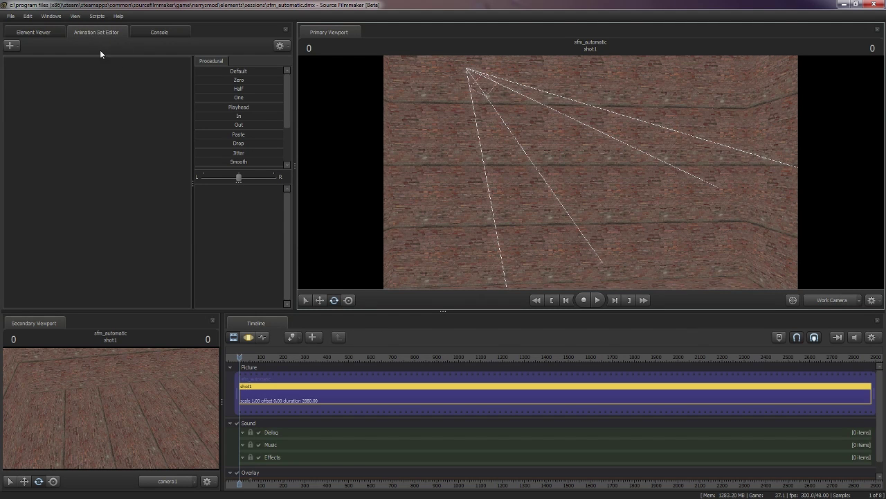
# - Start adding a model as a new animation set, limit the model list to the tf_movies mod and preview props_mining\rock001.mdl
pyautogui.rightClick(65, 94)
pyautogui.click(97, 115)
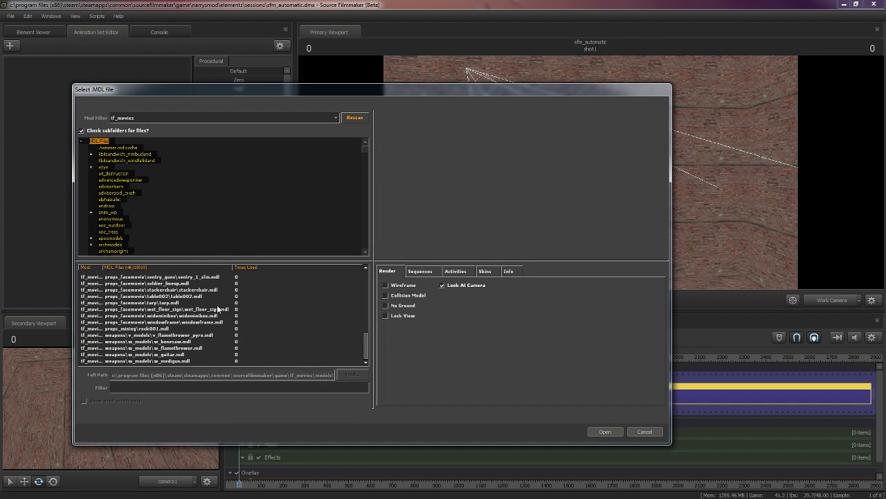
pyautogui.click(122, 115)
pyautogui.click(147, 148)
pyautogui.click(206, 328)
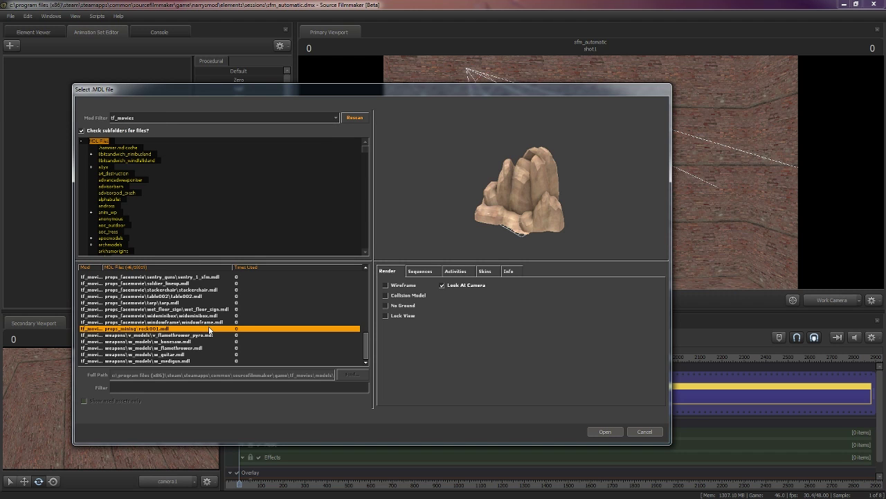
# - Add the model logo\box.mdl from the tf_movies list to the shot as an animation set
pyautogui.scroll(4, 242, 319)
pyautogui.scroll(-4, 242, 319)
pyautogui.scroll(10, 144, 329)
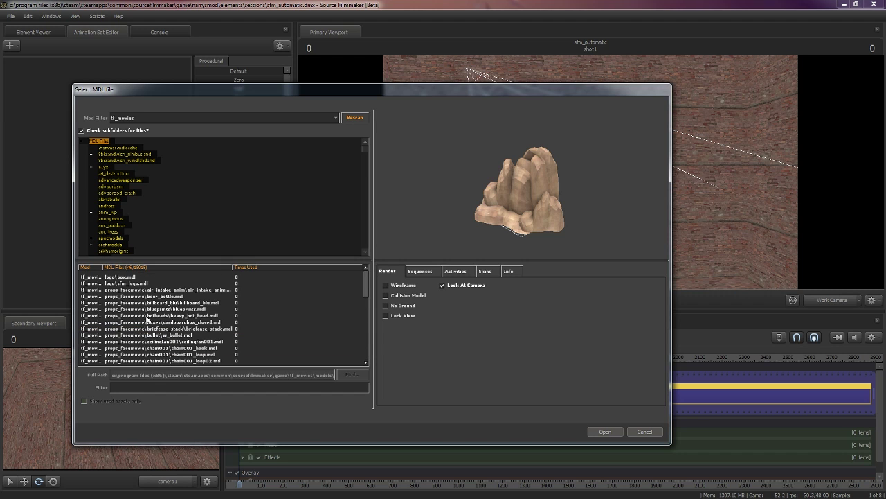
pyautogui.click(135, 277)
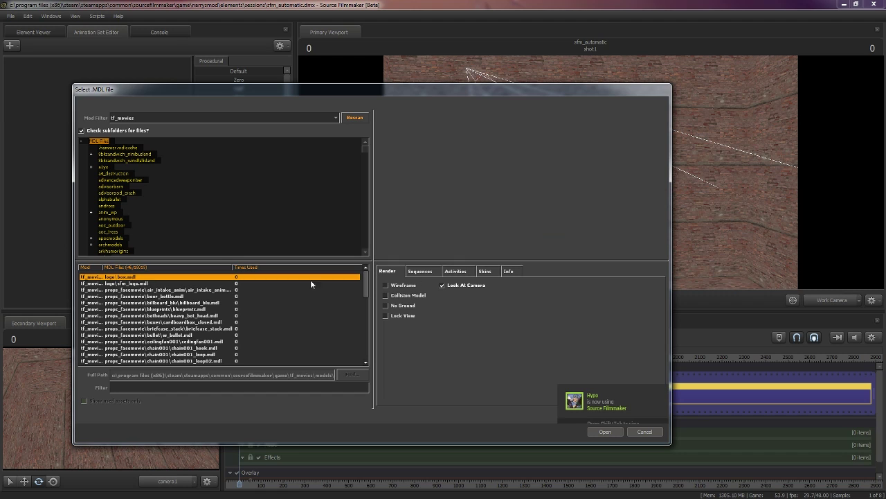
pyautogui.click(583, 170)
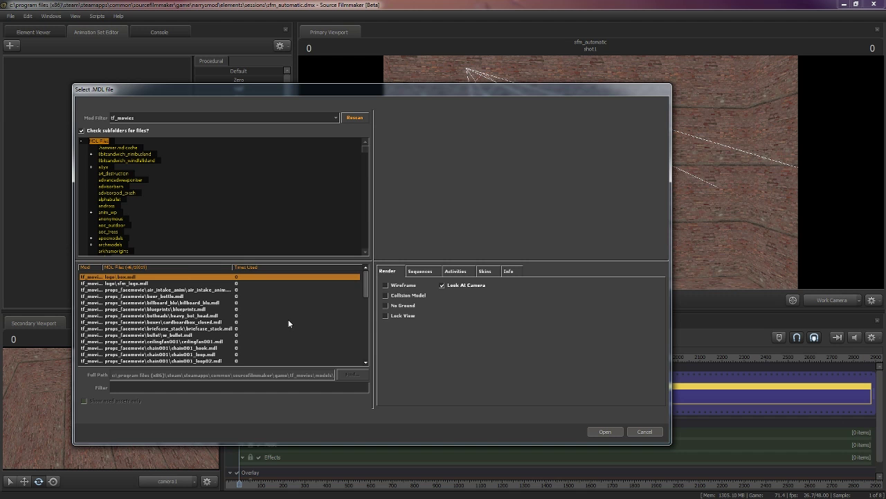
pyautogui.scroll(-4, 238, 313)
pyautogui.scroll(4, 234, 320)
pyautogui.doubleClick(126, 279)
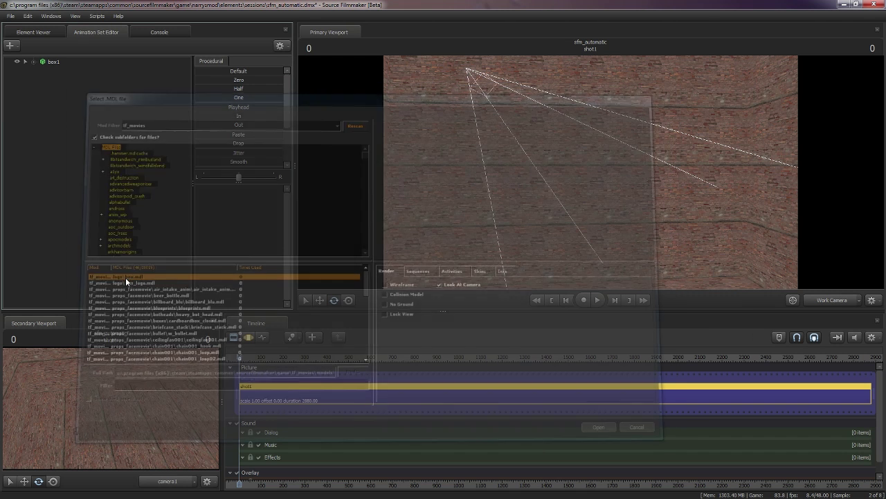
# - Expand the session's settings down to movieSettings and enable its sfm_makefilm option
pyautogui.moveTo(598, 170); pyautogui.dragTo(583, 119)
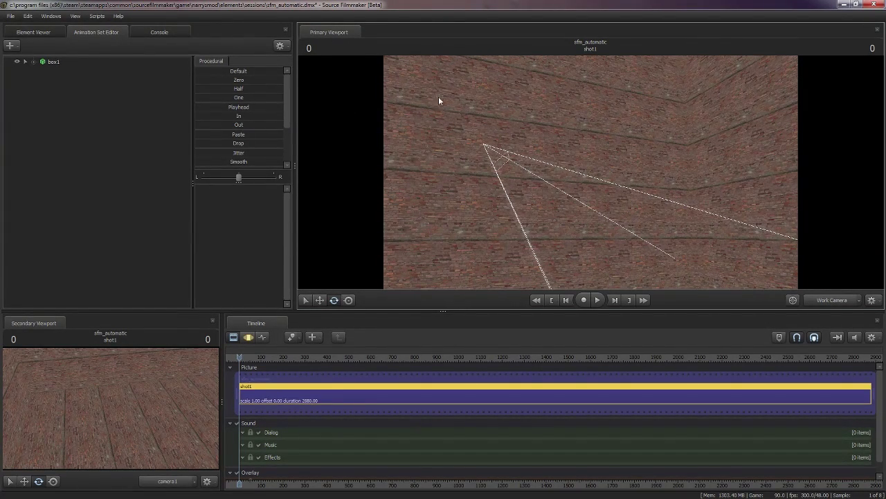
pyautogui.click(49, 33)
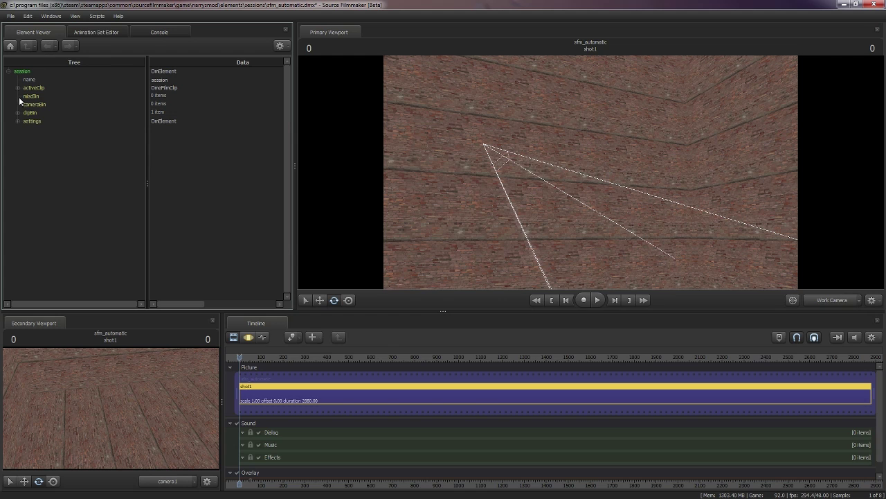
pyautogui.click(18, 122)
pyautogui.click(26, 180)
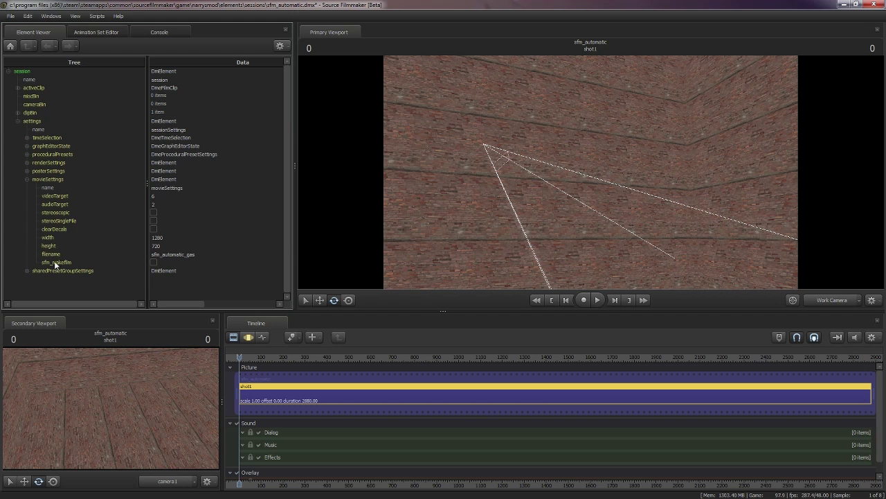
pyautogui.click(80, 31)
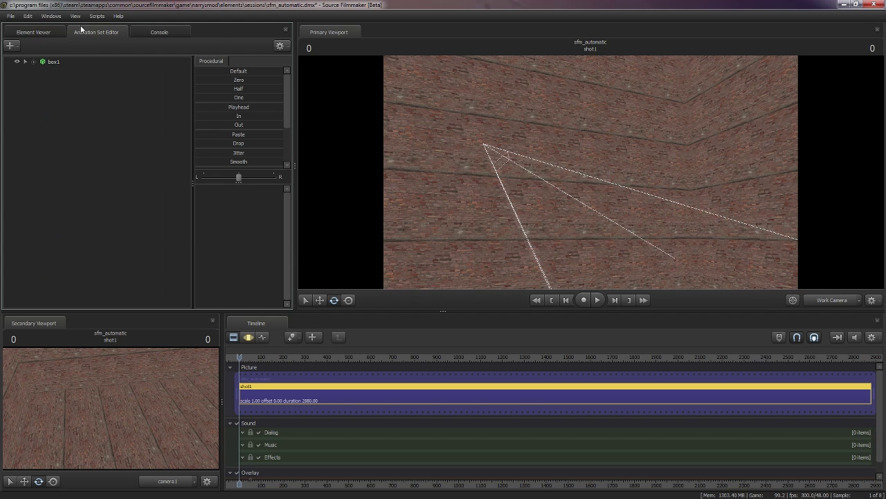
pyautogui.click(39, 31)
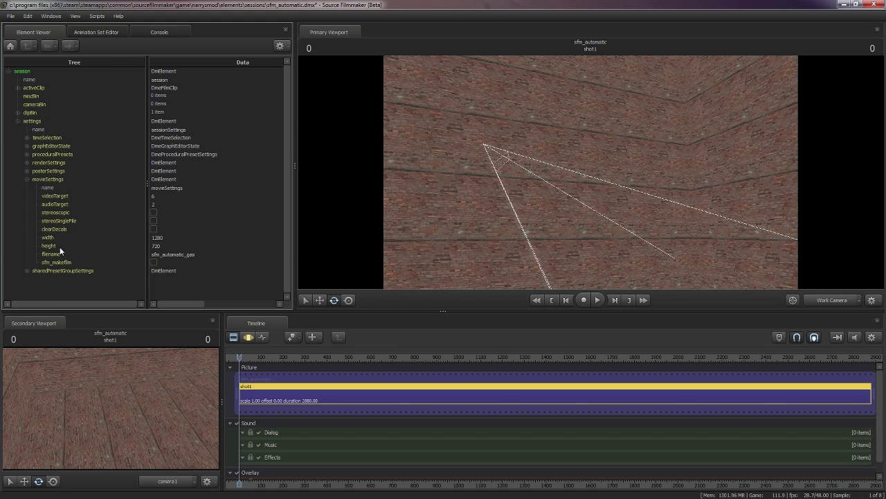
pyautogui.click(84, 245)
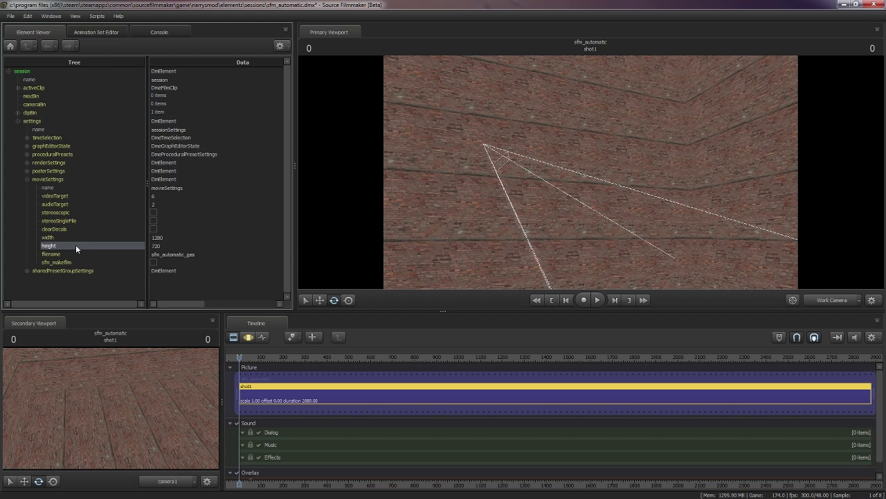
pyautogui.click(65, 262)
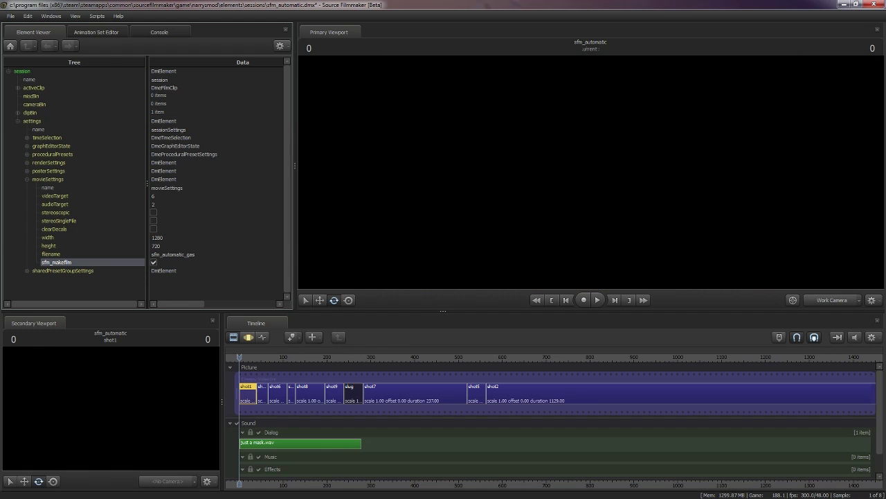
# - Scrub the playhead through the generated shots to the start of shot9 to preview the film
pyautogui.click(245, 356)
pyautogui.moveTo(245, 356); pyautogui.dragTo(326, 389)
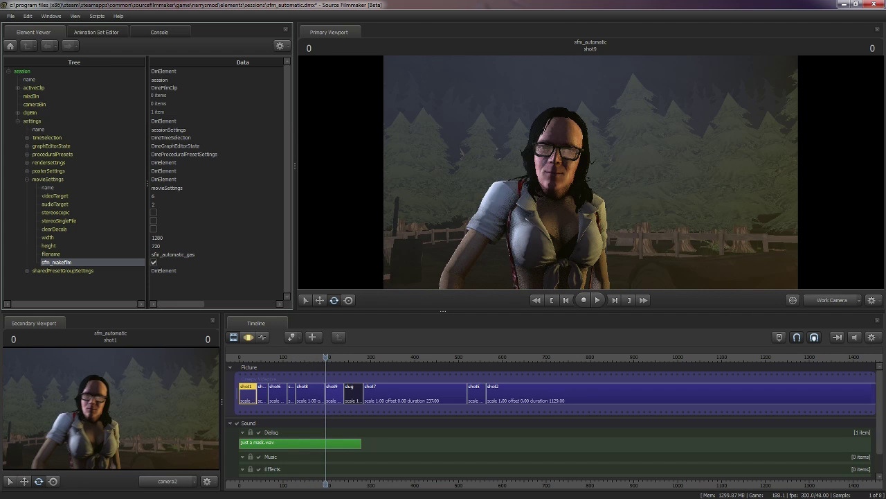